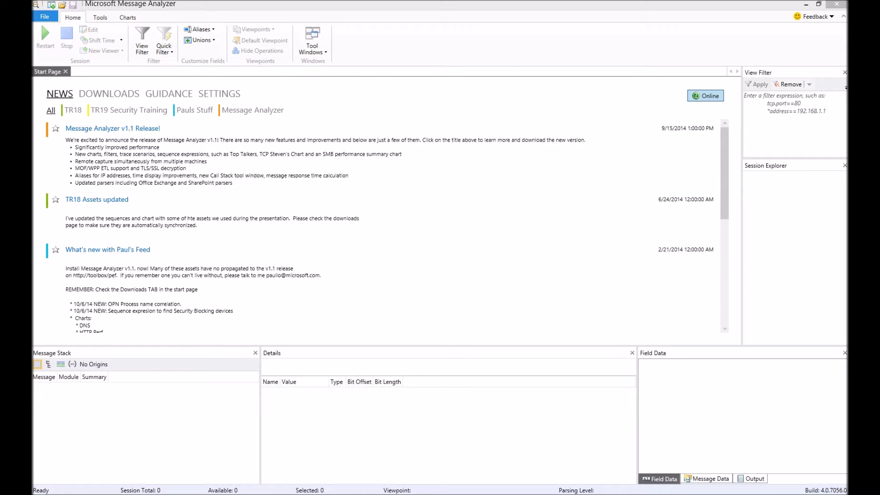
Switch to Microsoft Network Monitor and filter testcapture.cap to the TLS conversation of frame 14
click(803, 6)
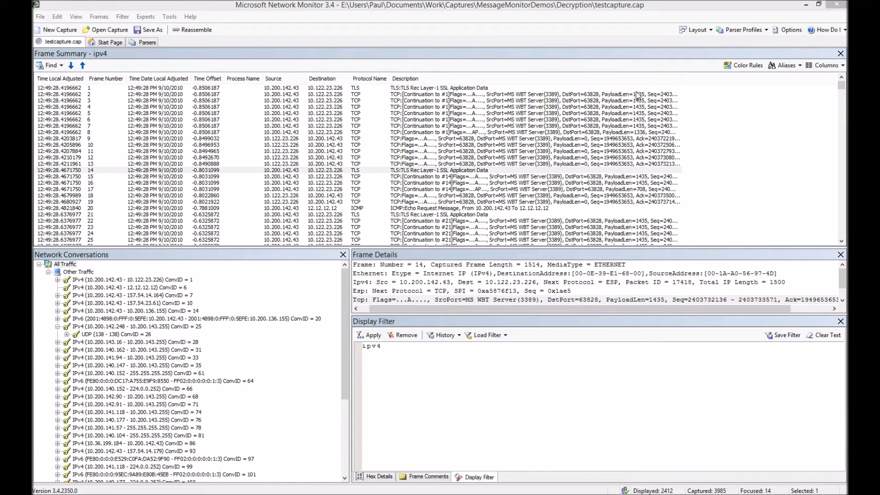
click(462, 172)
right_click(462, 174)
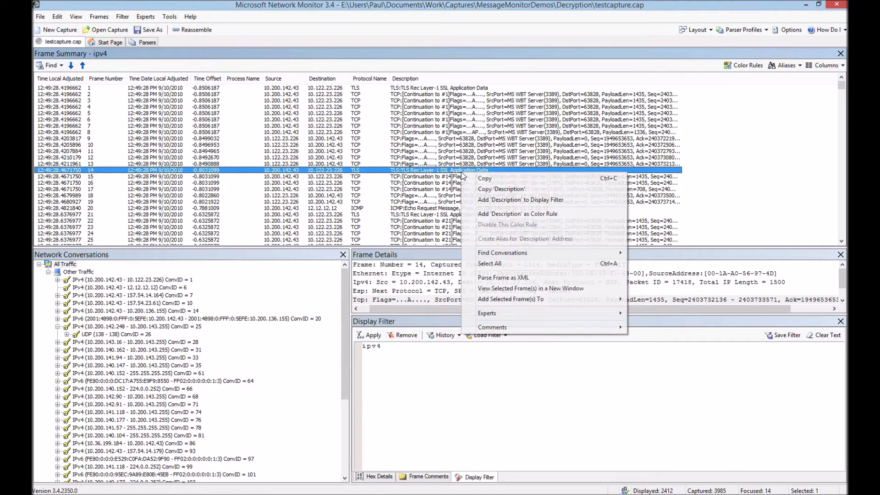
mouse_move(500, 256)
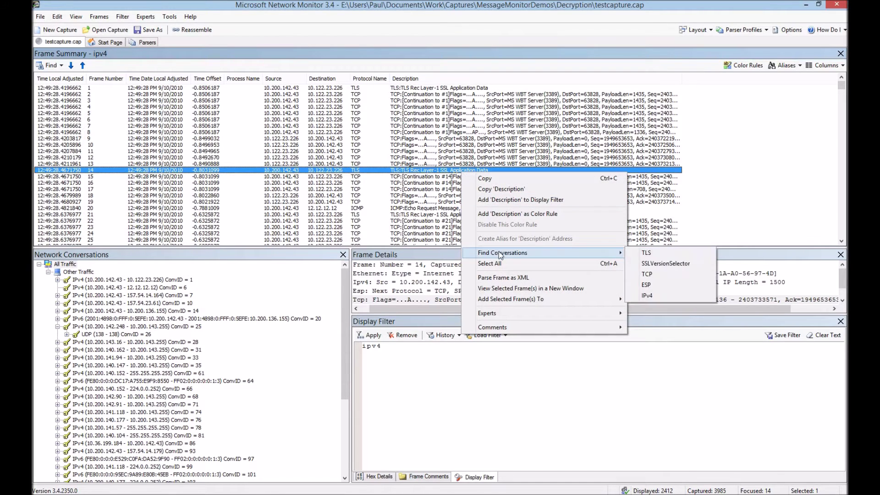
click(645, 252)
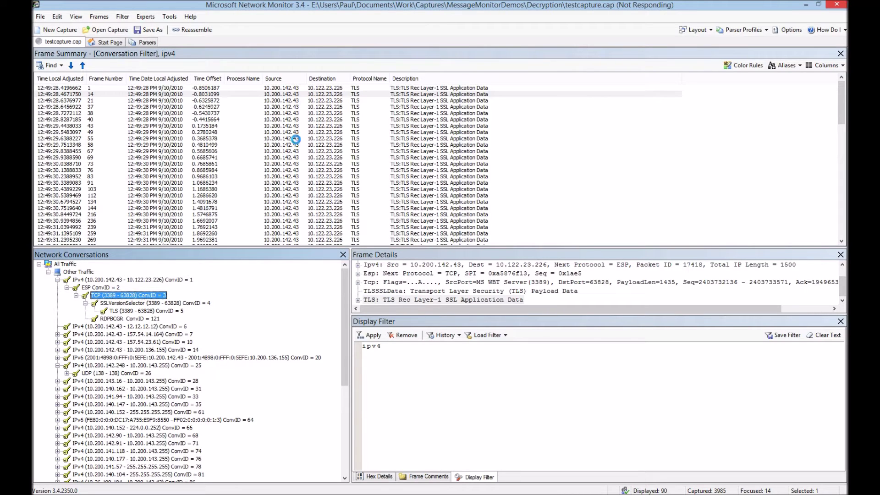
Run the NmDecrypt expert from frame 5 of the TCP conversation between ports 3389 and 63828
right_click(311, 112)
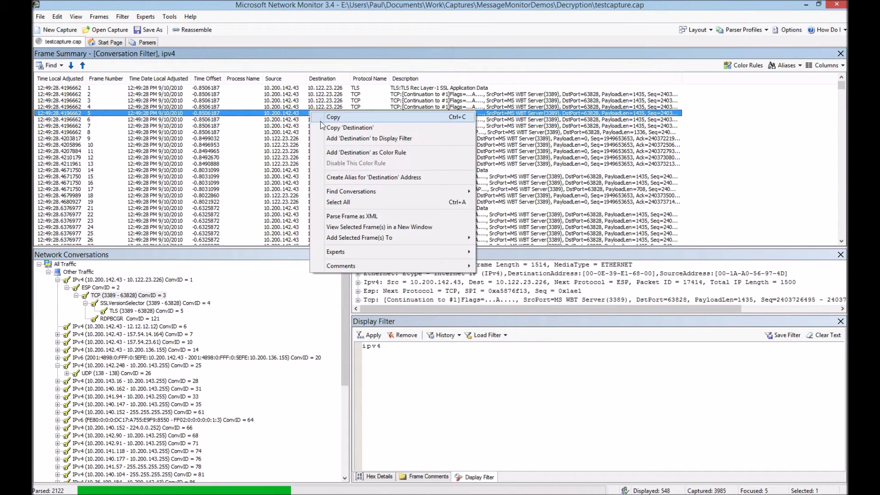
mouse_move(372, 252)
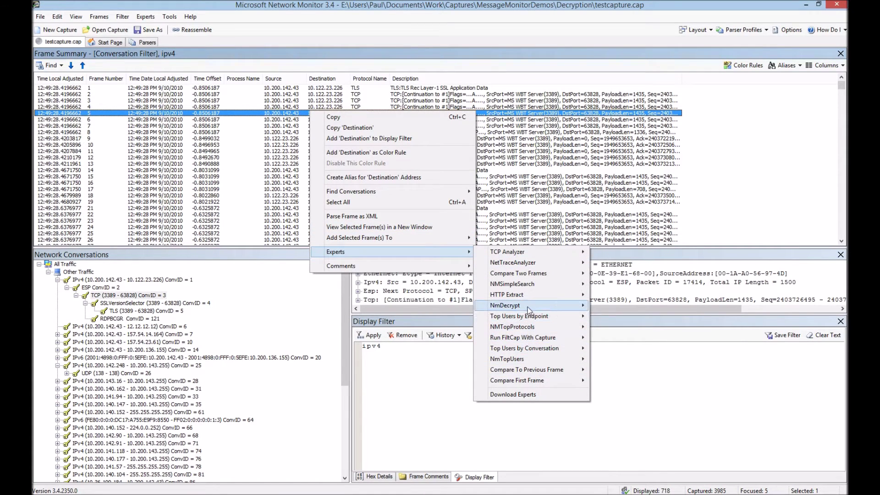
mouse_move(527, 306)
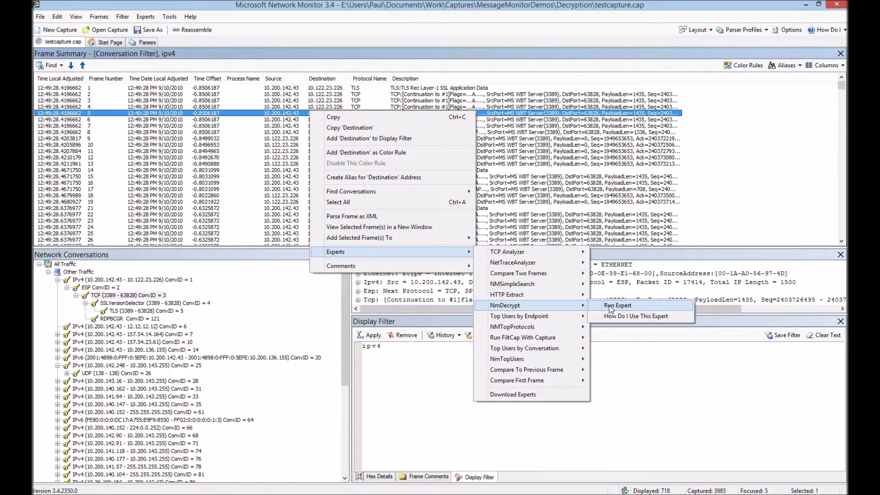
click(610, 306)
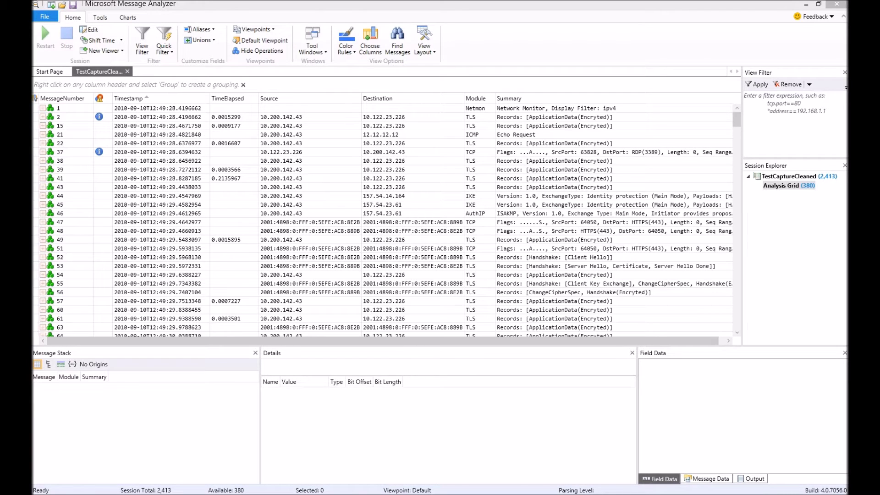
In Message Analyzer, group the TestCaptureCleaned messages by Module to review the protocols, and remove the grouping again
right_click(473, 101)
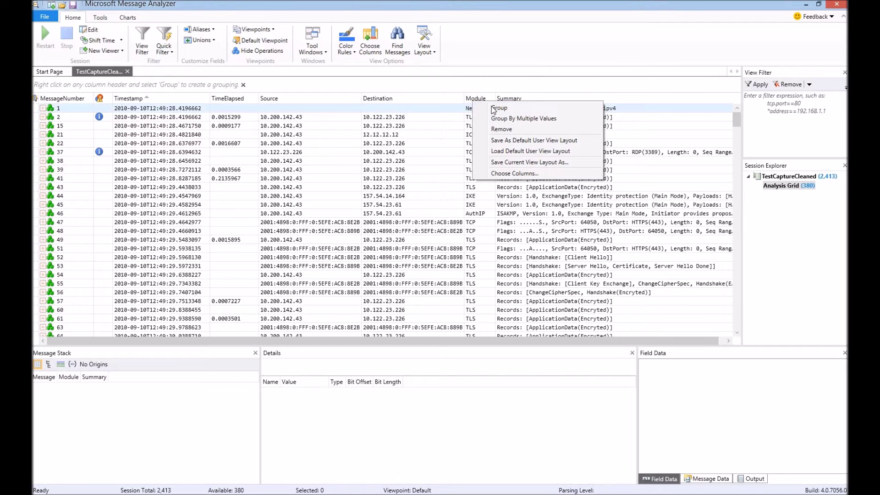
click(492, 108)
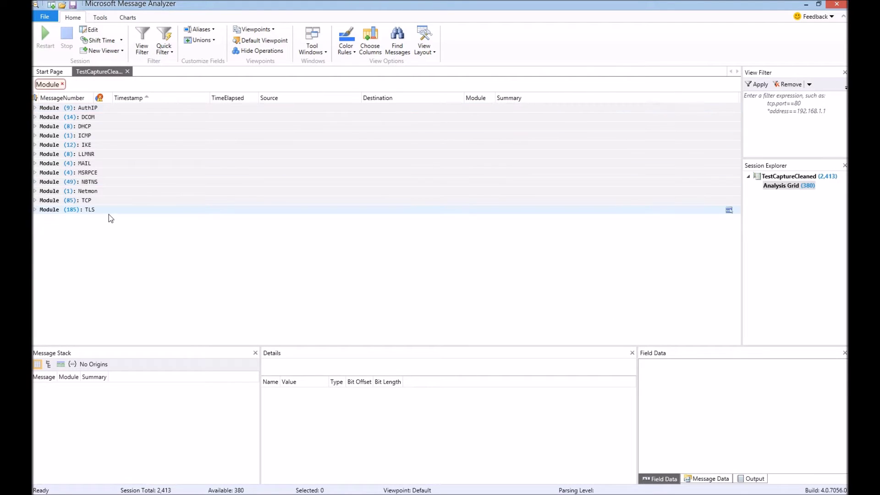
drag(100, 211, 120, 214)
key(Escape)
click(63, 84)
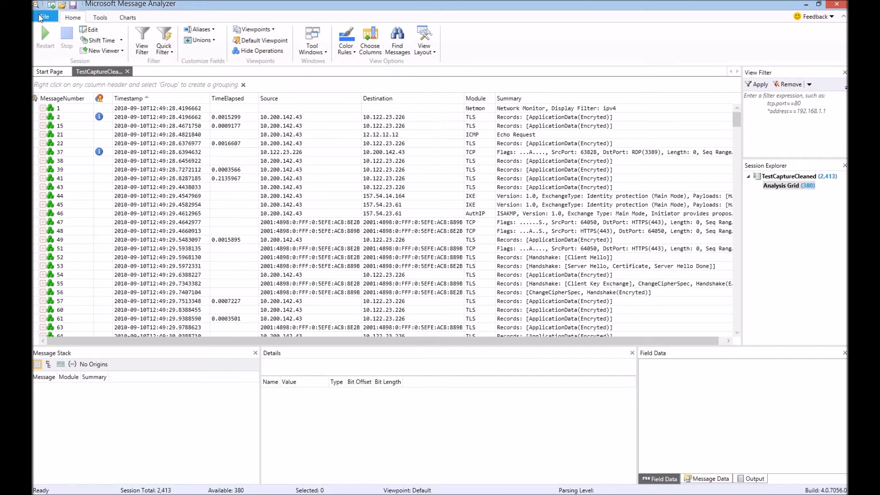
In the decryption options, add the certificate KelseyPTestCert.pfx from the Decryption folder in Captures\MessageMonitorDemos
click(41, 17)
click(64, 224)
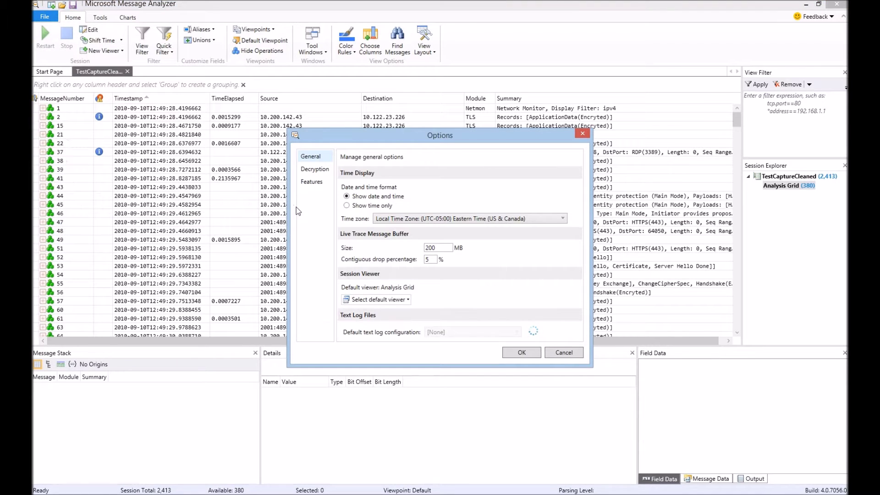
click(314, 169)
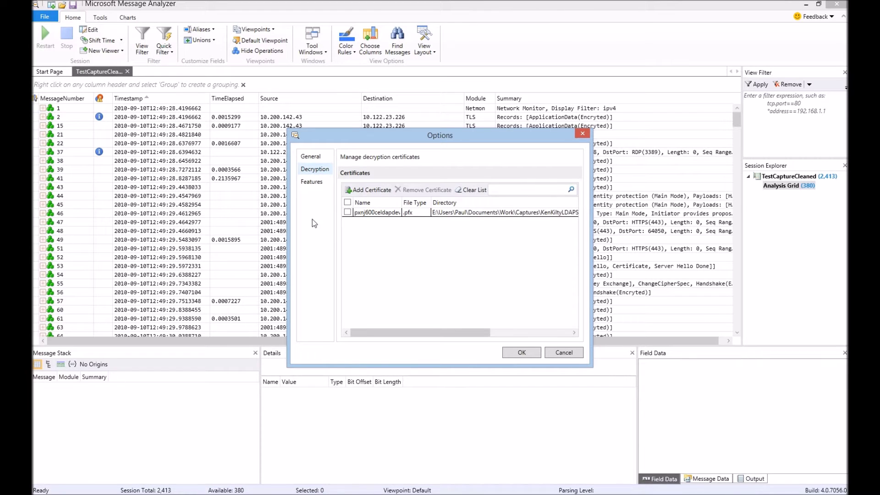
click(368, 189)
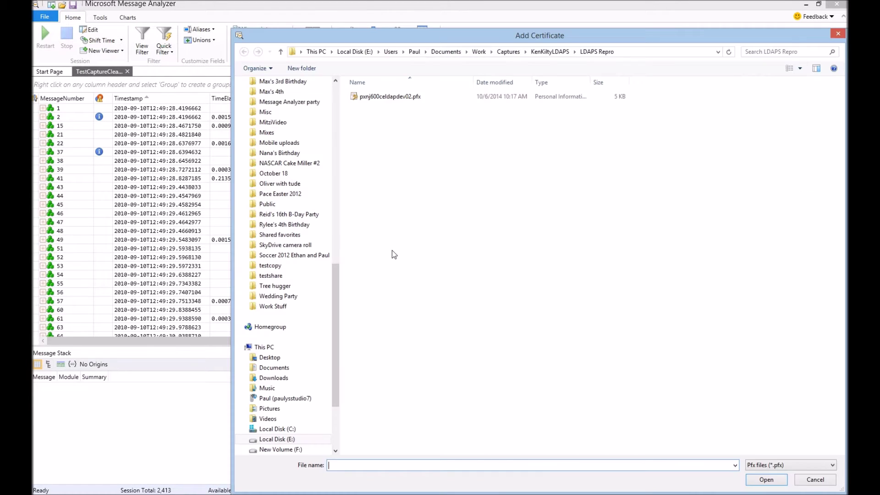
click(508, 51)
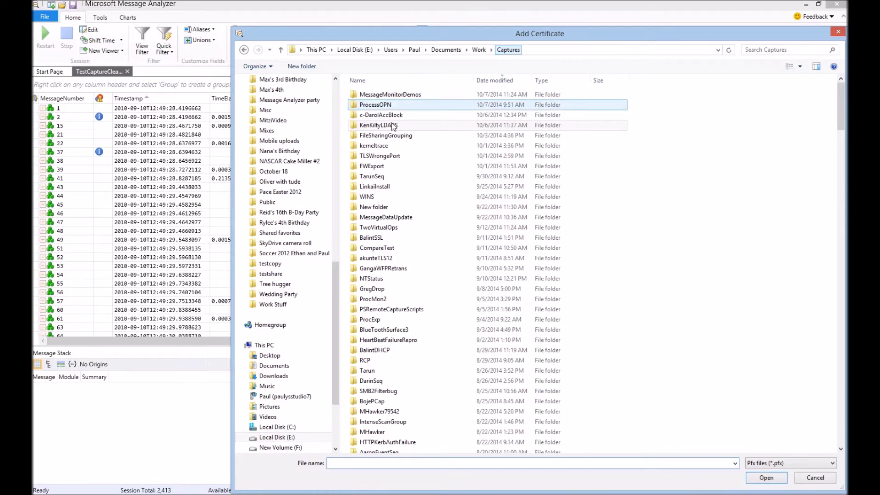
double_click(389, 97)
double_click(383, 103)
click(383, 97)
double_click(383, 97)
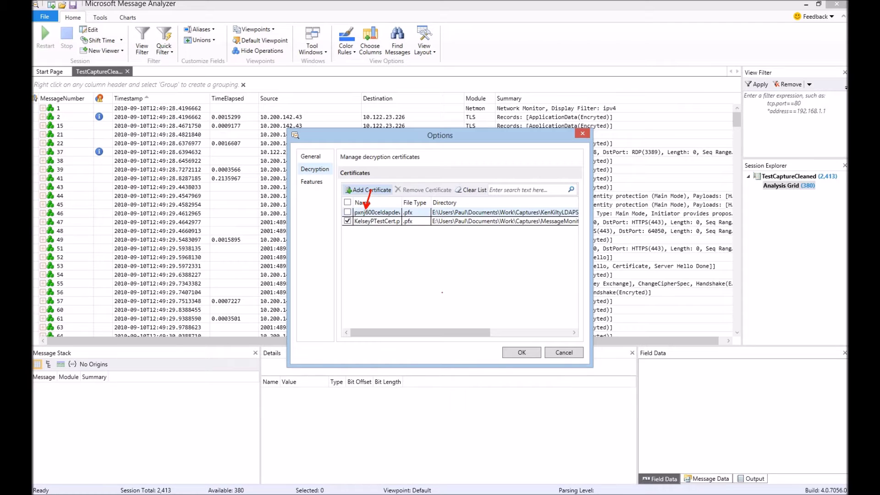
Enter the password of the added certificate and save the decryption options
scroll(523, 253, right, 5)
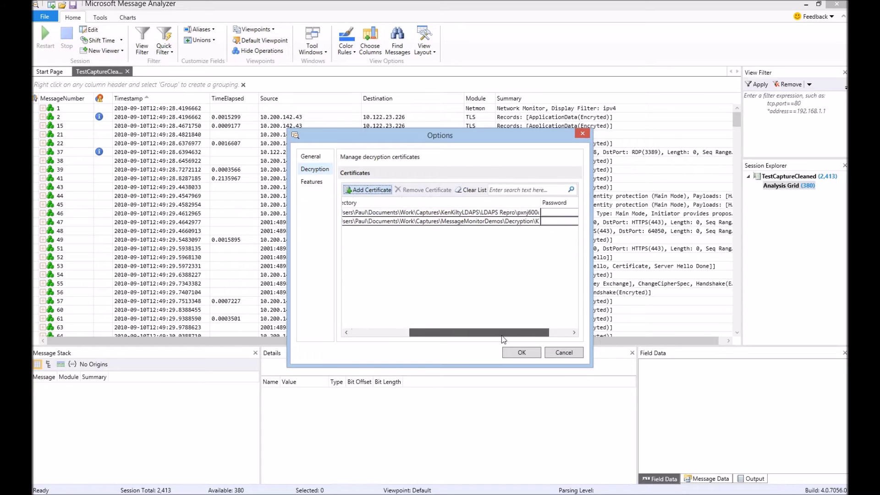
click(530, 221)
text(p)
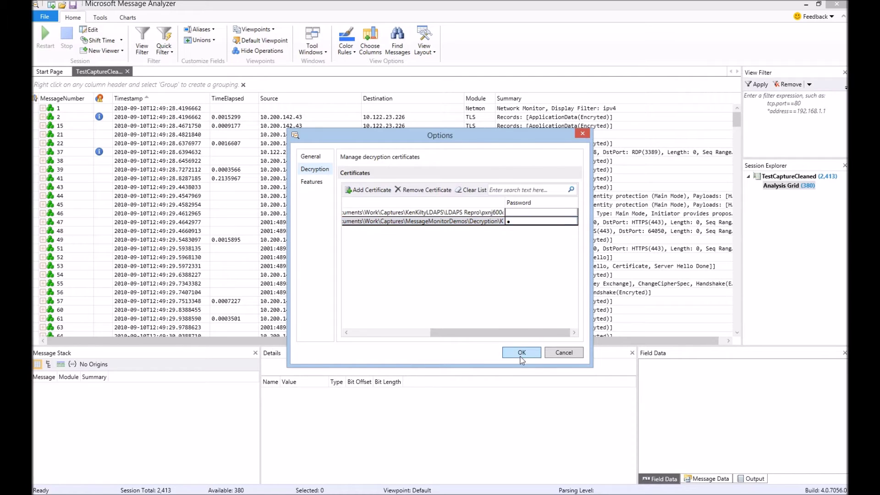
click(521, 357)
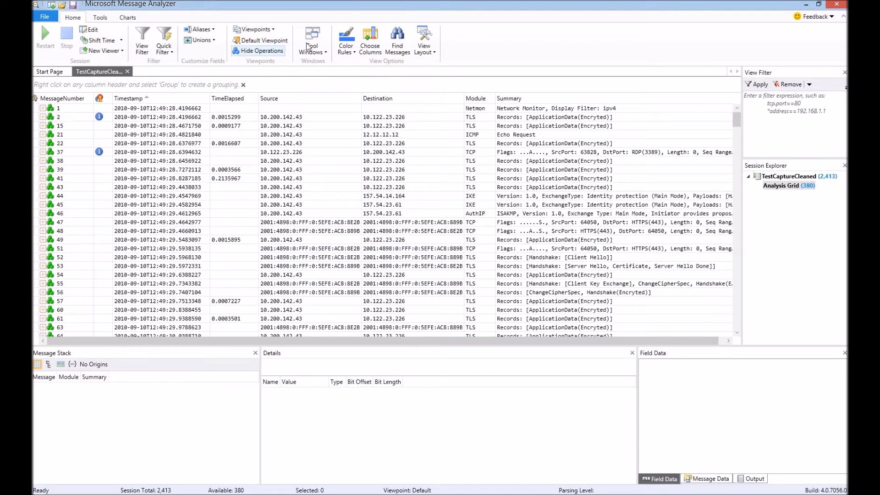
Show the Decryption tool window and dock it above the analysis grid
click(321, 54)
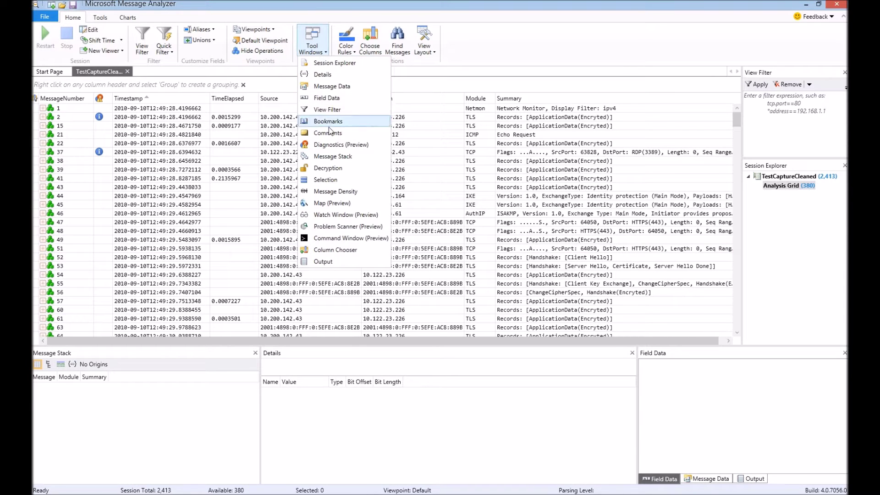
click(327, 168)
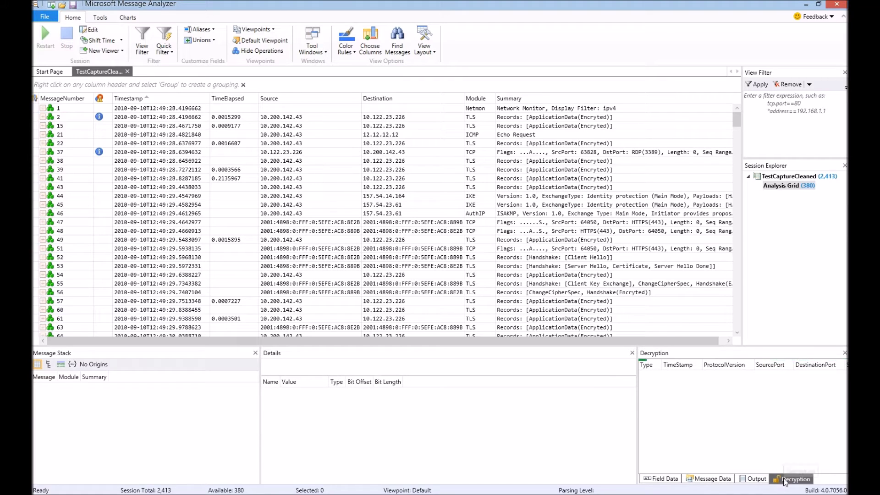
drag(501, 214, 394, 194)
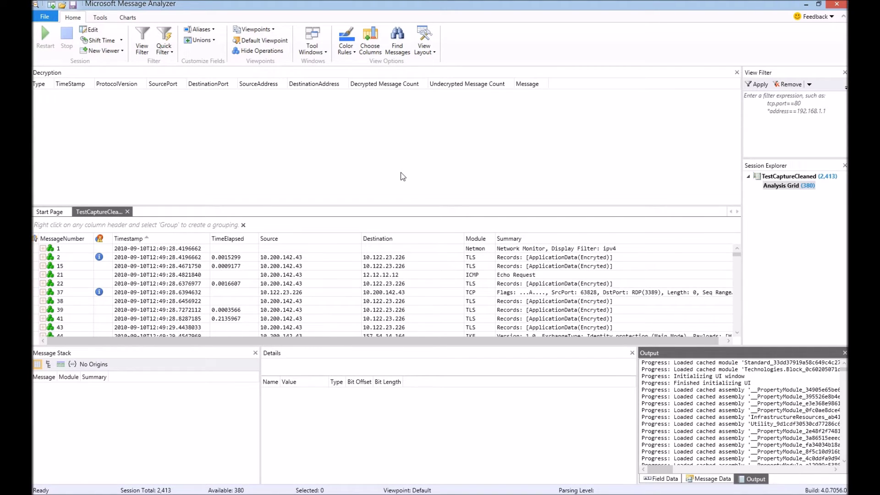
Reload the TestCaptureCleaned session through a full edit with parsing level Full so that decryption runs
click(94, 32)
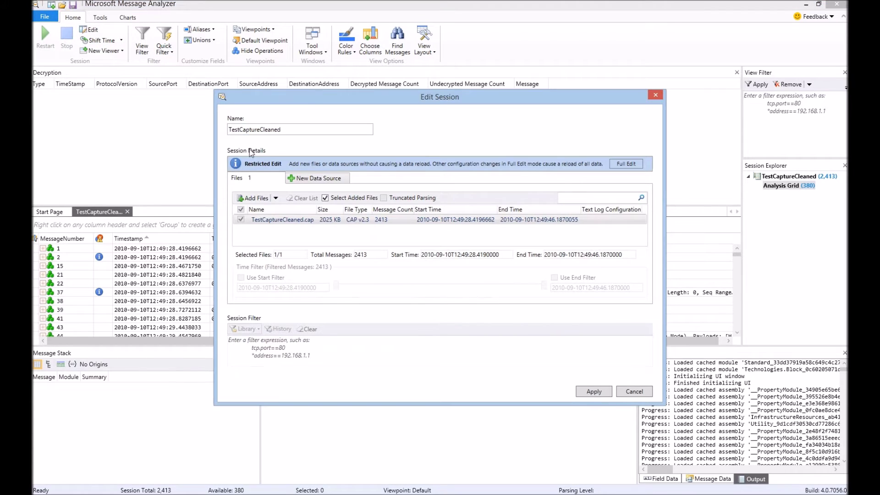
click(625, 164)
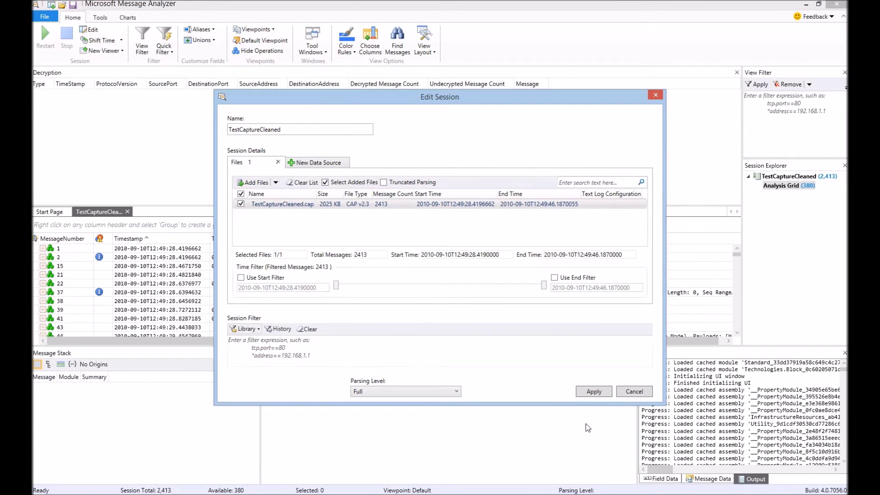
click(594, 391)
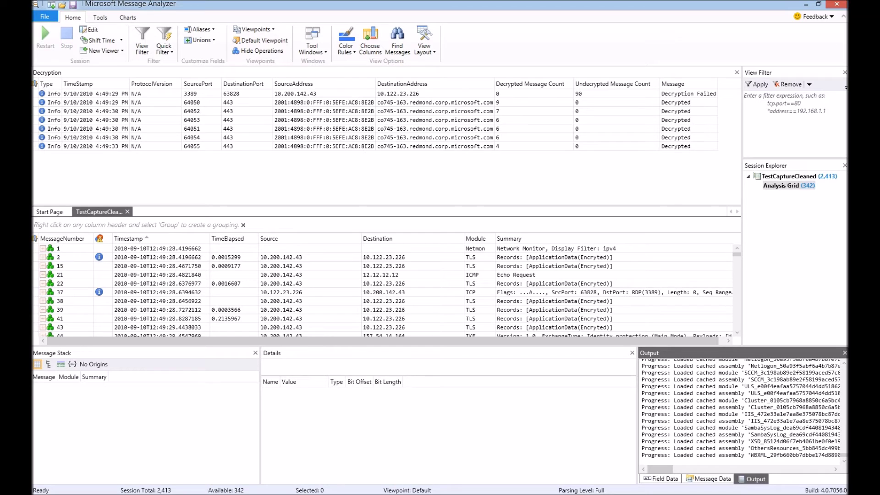
Select the decrypted session with source port 64050 and apply the Network Conversation Tree with Process ID view layout
click(682, 103)
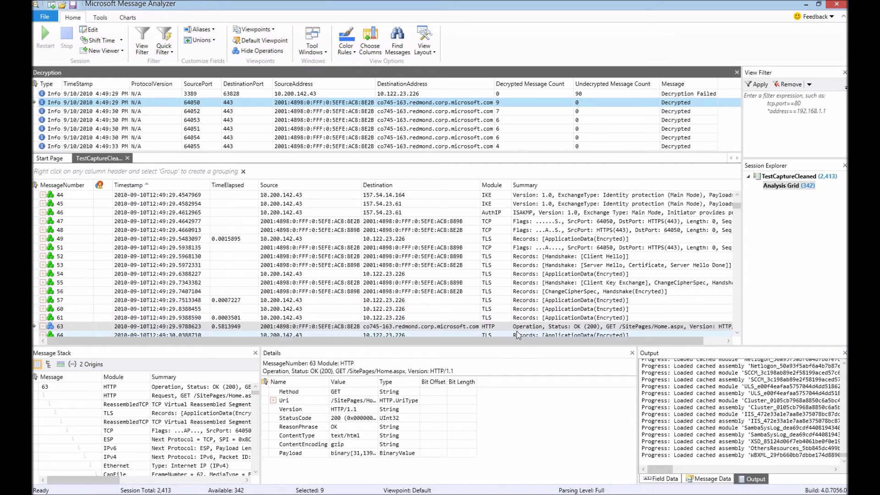
click(424, 49)
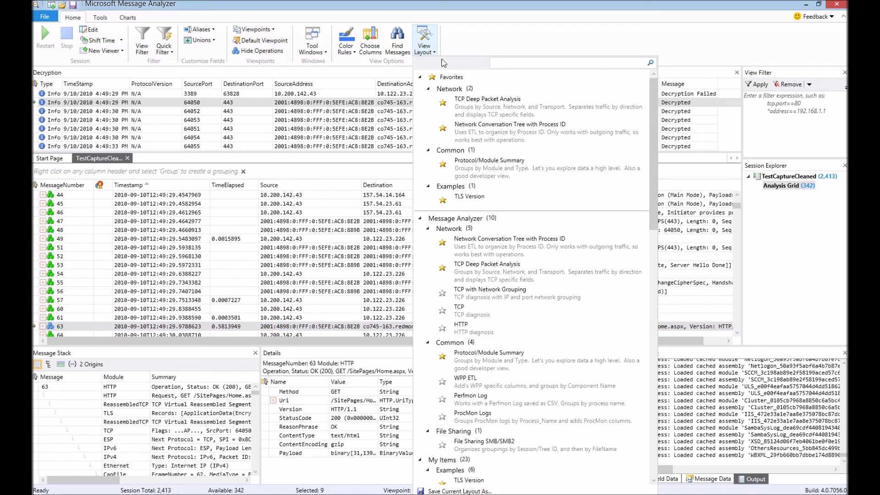
click(505, 132)
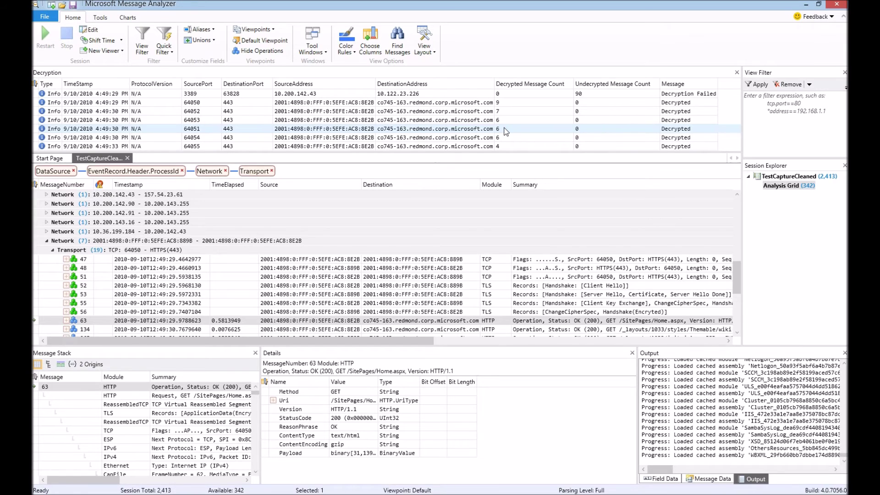
scroll(732, 281, down, 1)
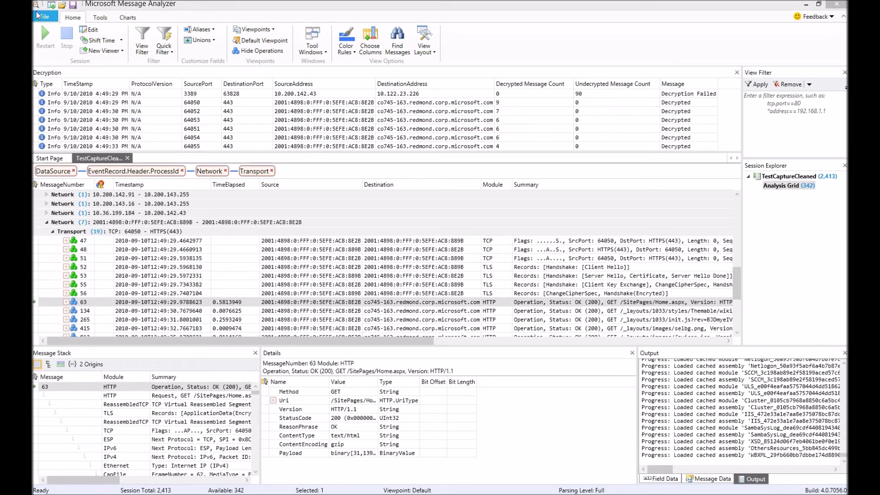
Remove the DataSource and EventRecord.Header.ProcessId groupings and expand all Network and Transport groups
click(73, 171)
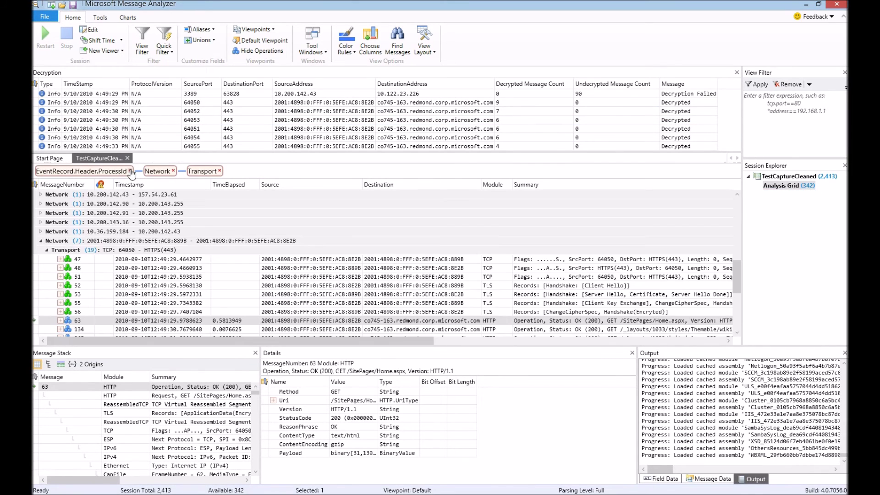
click(130, 171)
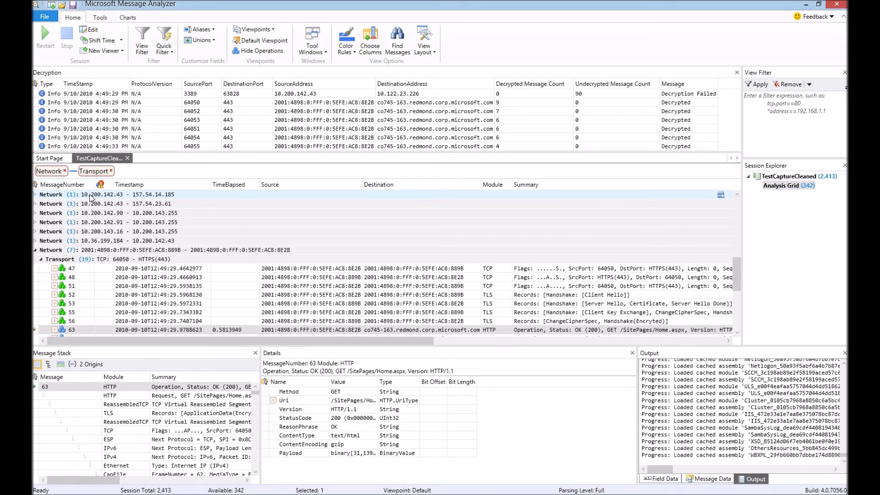
right_click(54, 171)
click(70, 177)
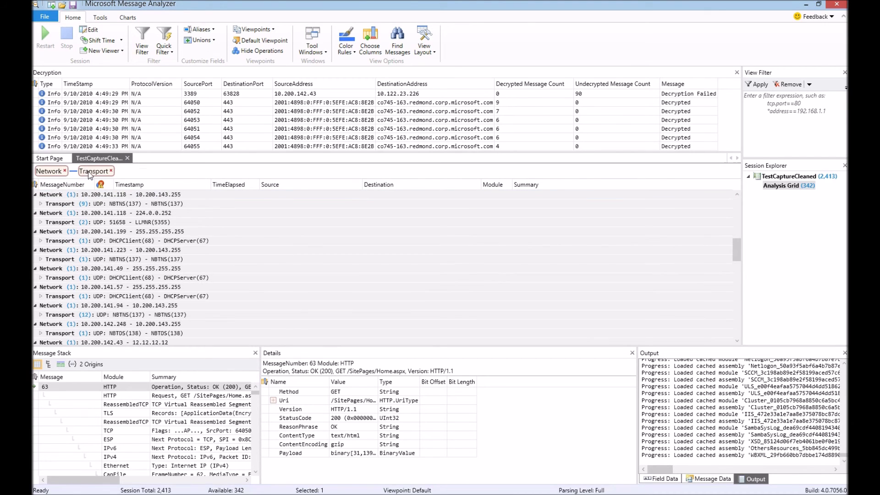
right_click(90, 172)
click(110, 177)
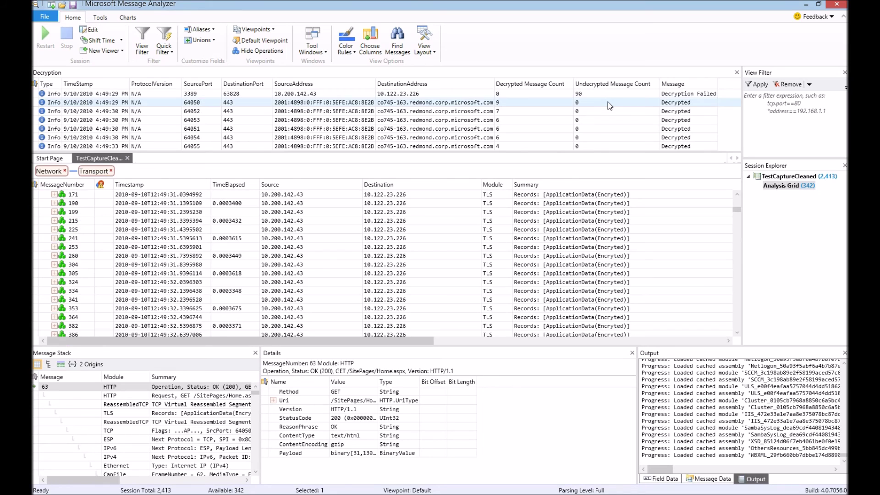
Compare the grid messages of the failed port 3389 session with those of the decrypted port 64050 session
click(607, 97)
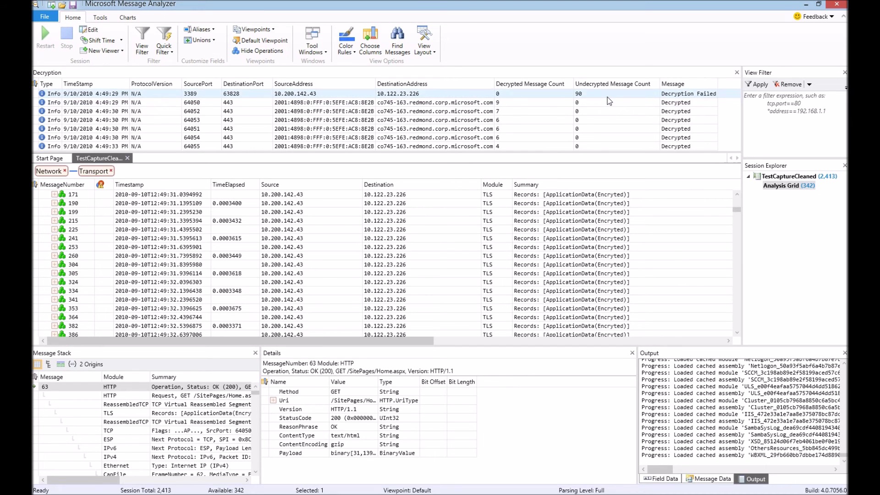
click(736, 194)
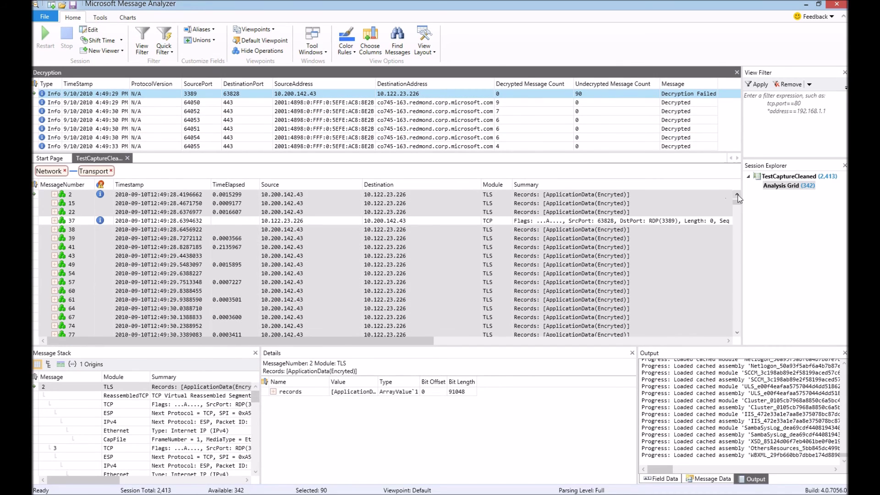
click(736, 195)
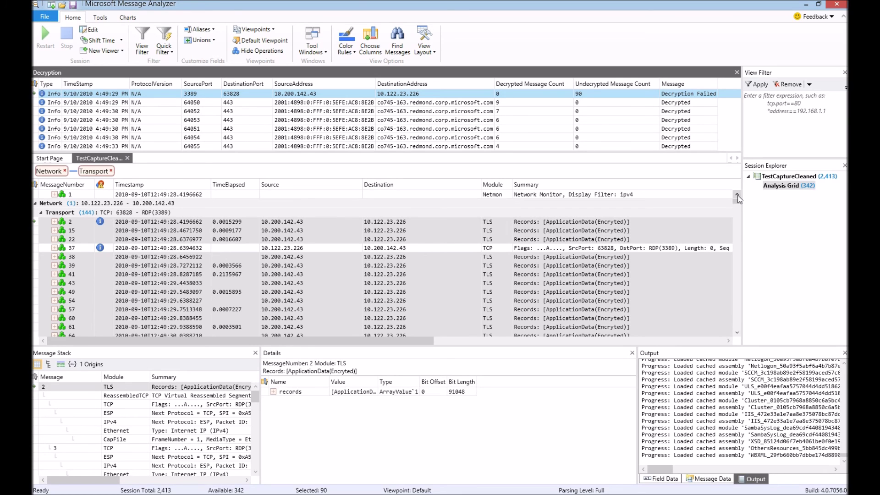
click(687, 103)
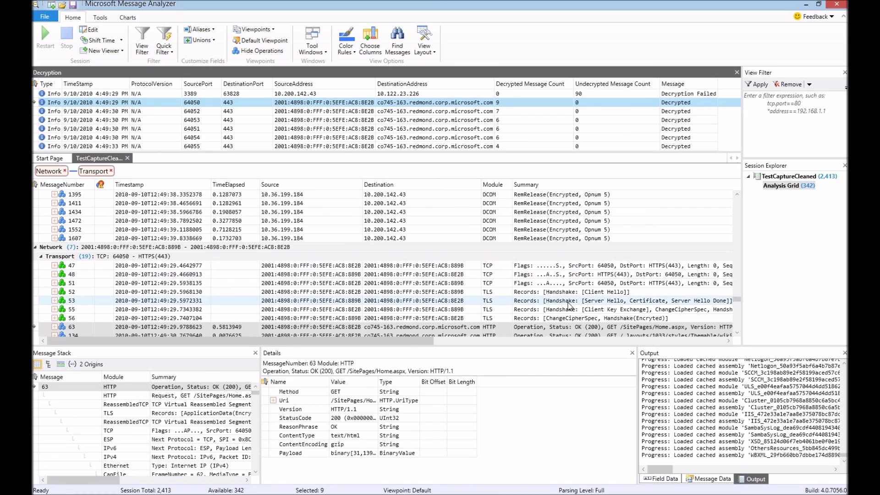